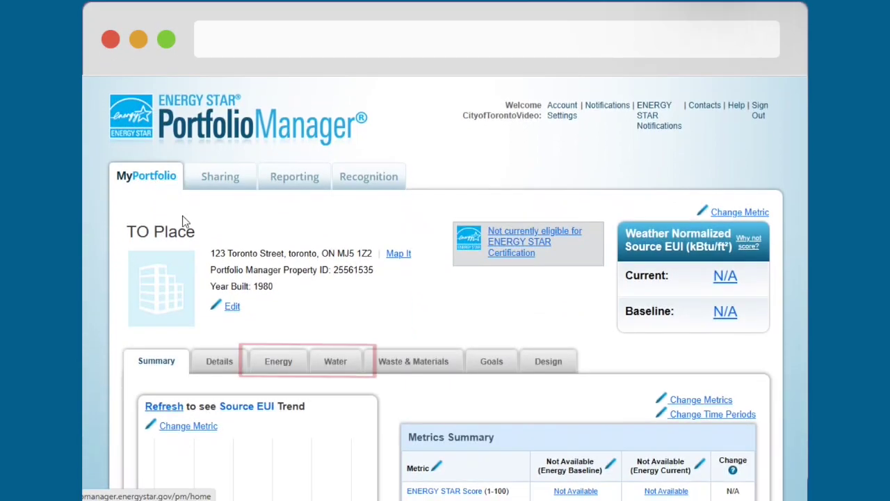
# - Open TO Place's energy meters and scroll down to the 'Meters - Used to Compute Metrics' table
pyautogui.click(273, 366)
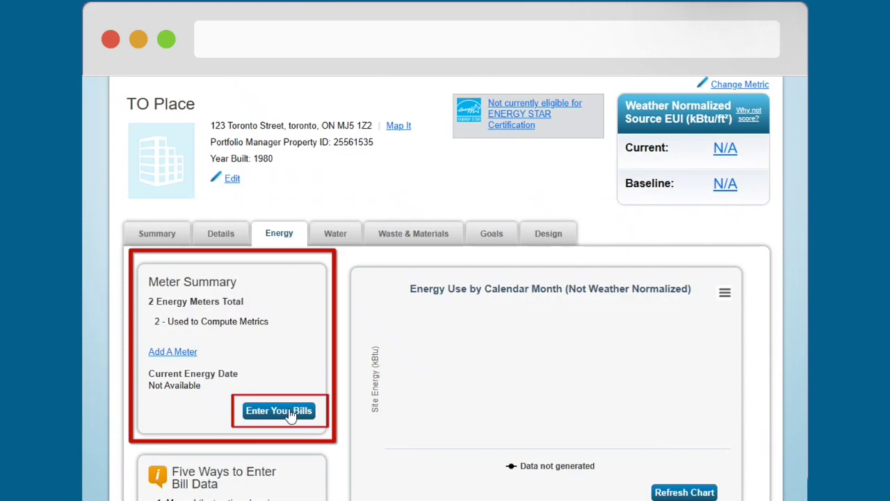
pyautogui.scroll(-4, 291, 414)
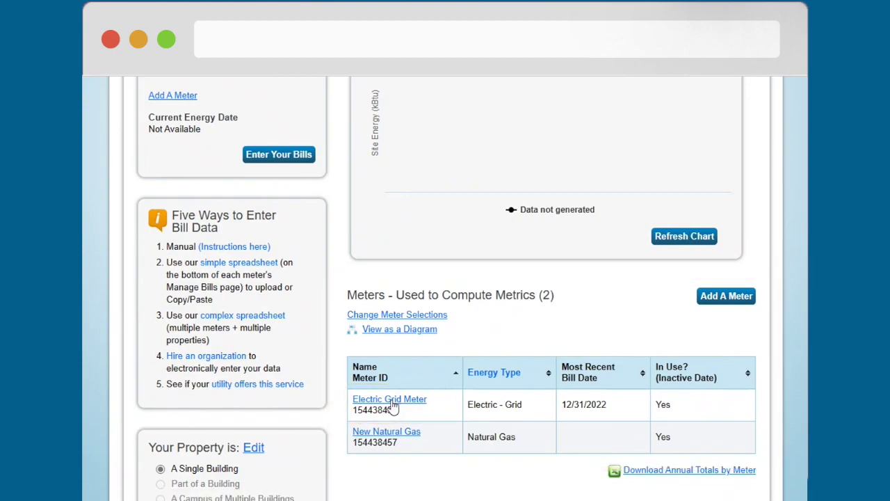
# - Open the Electric Grid Meter's bills, check New Natural Gas, then reselect Electric Grid Meter
pyautogui.click(392, 402)
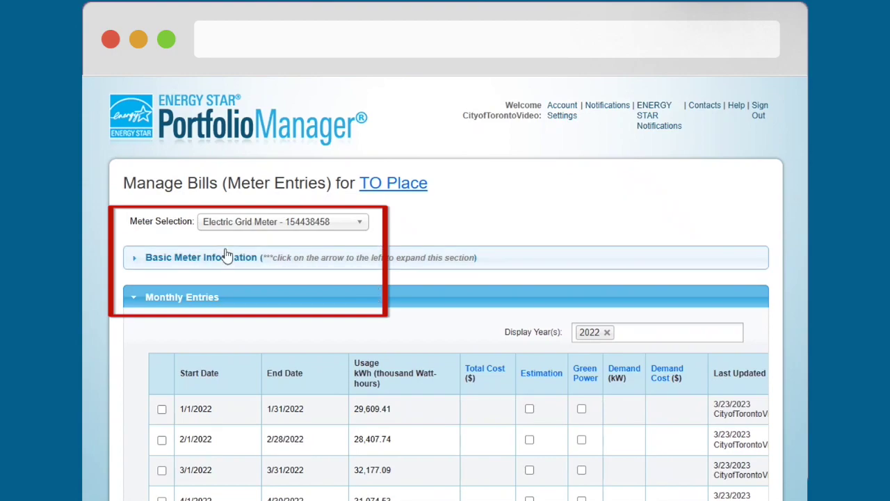
pyautogui.click(358, 226)
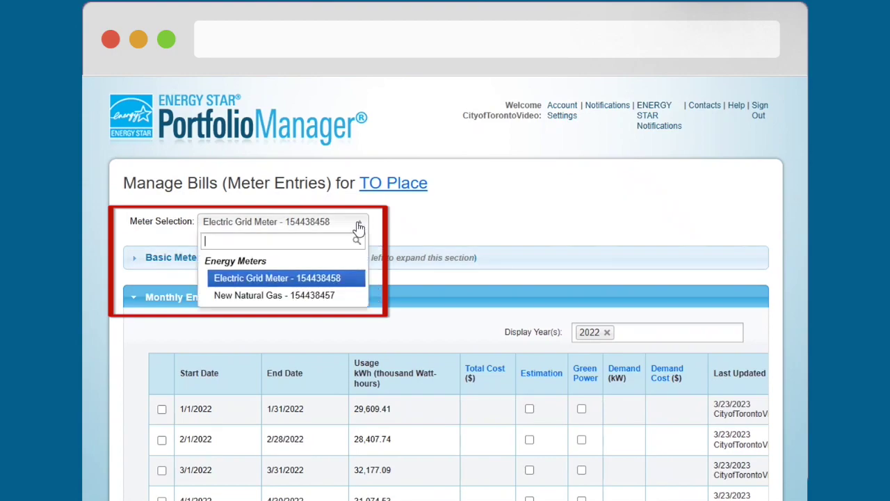
pyautogui.click(274, 295)
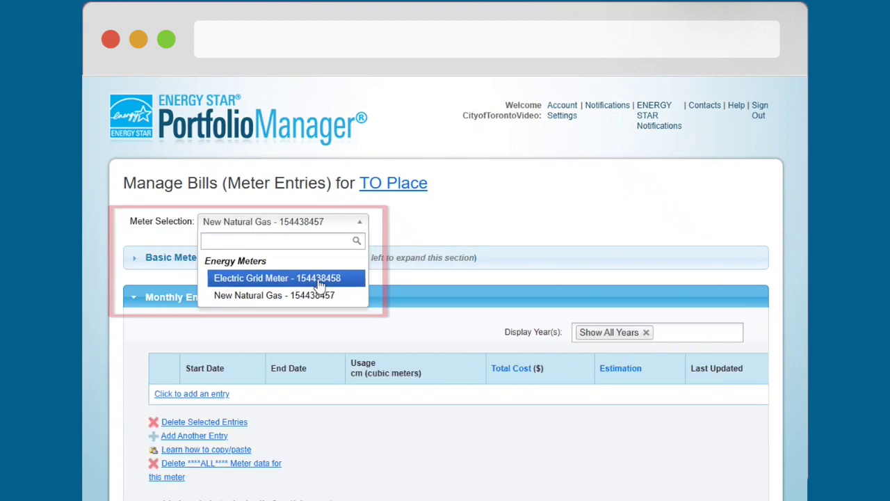
pyautogui.click(277, 277)
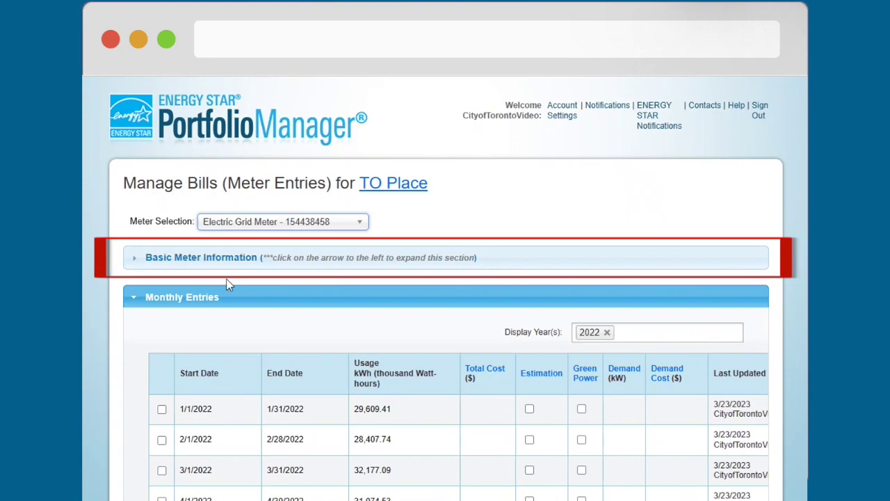
# - Expand Basic Meter Information to see the kWh units and 01/01/2022 start date
pyautogui.click(135, 259)
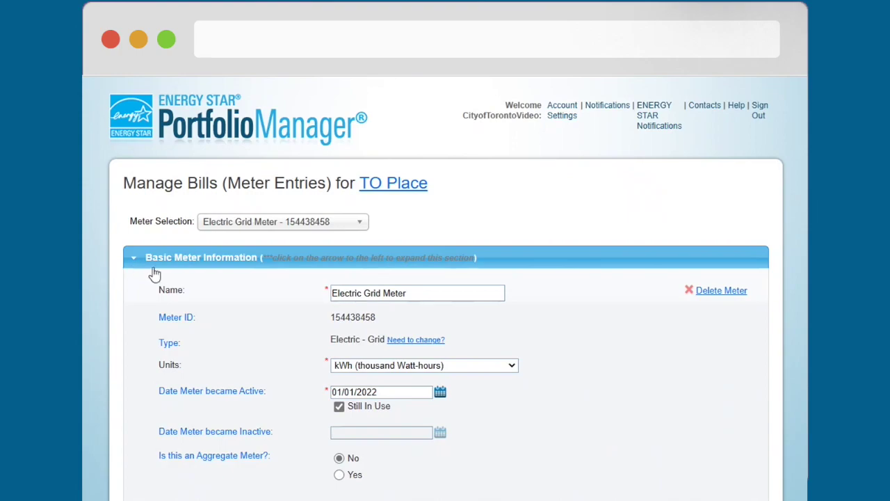
pyautogui.scroll(-1, 155, 274)
pyautogui.scroll(-1, 158, 271)
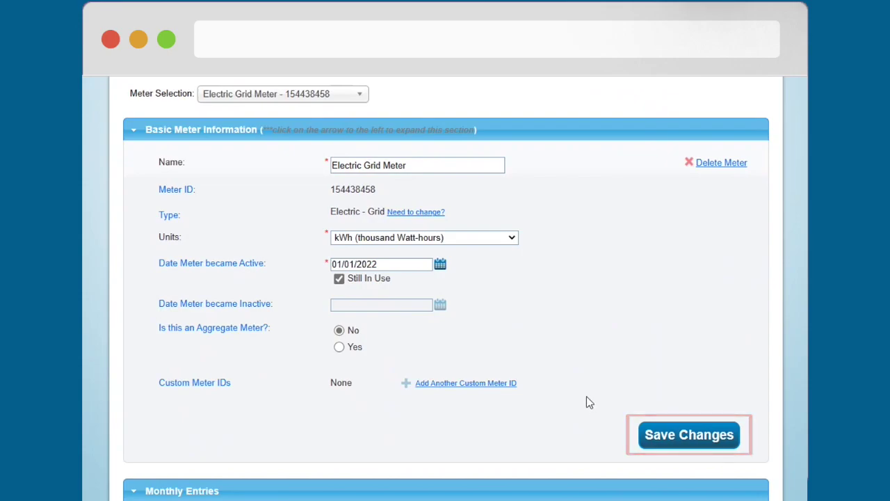
# - Scroll to Monthly Entries, open Display Year(s) to show all years, and scroll to the end
pyautogui.scroll(-3, 587, 401)
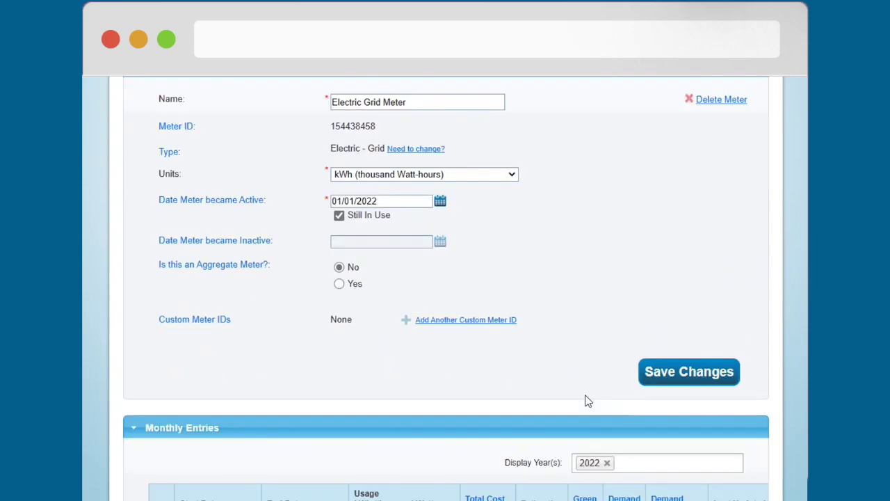
pyautogui.scroll(-2, 583, 391)
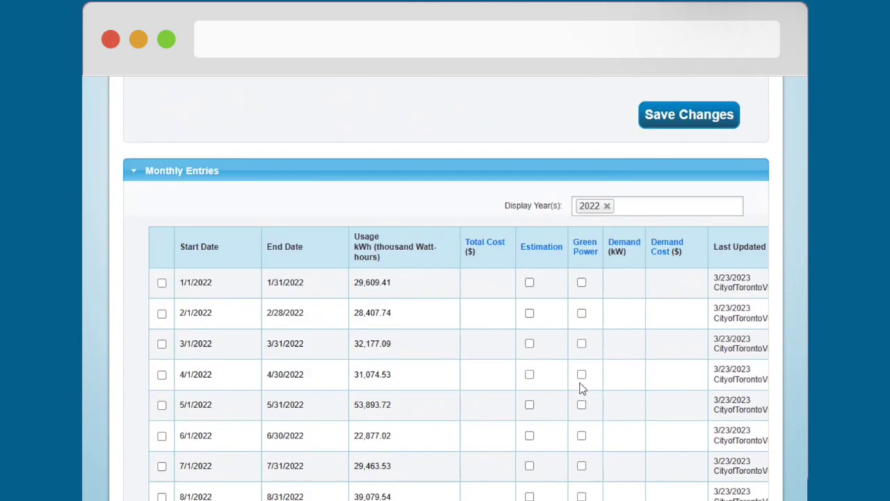
pyautogui.scroll(-1, 582, 392)
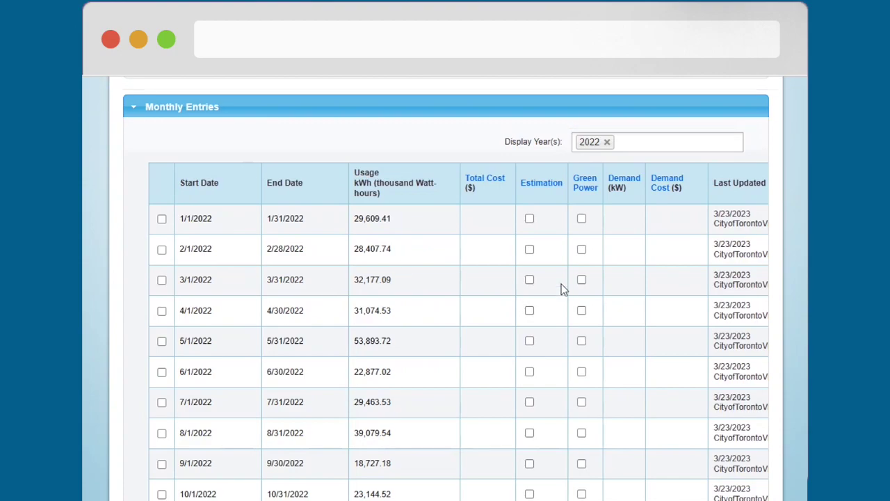
pyautogui.click(651, 145)
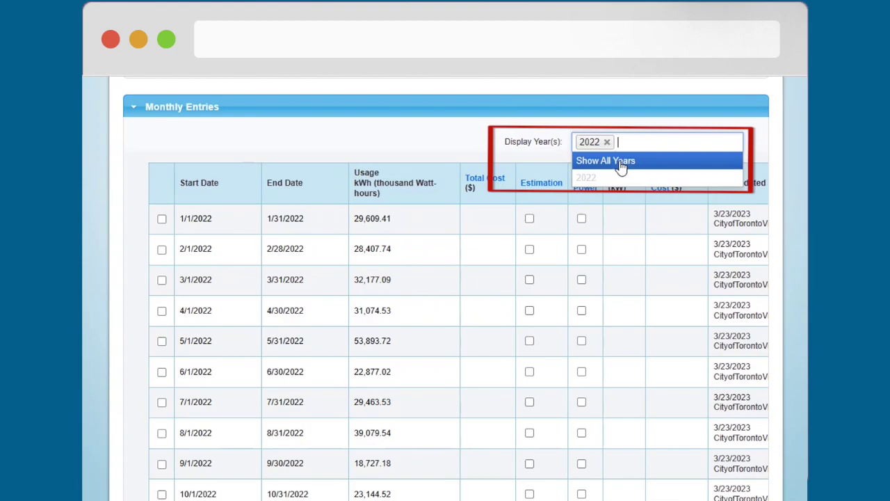
pyautogui.scroll(-3, 358, 148)
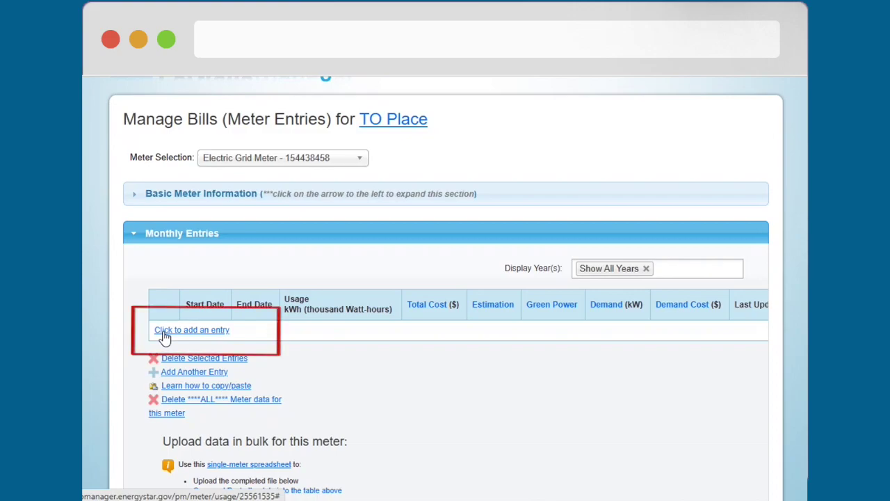
# - Add a new monthly entry row with a start date of January 1, 2022
pyautogui.click(164, 334)
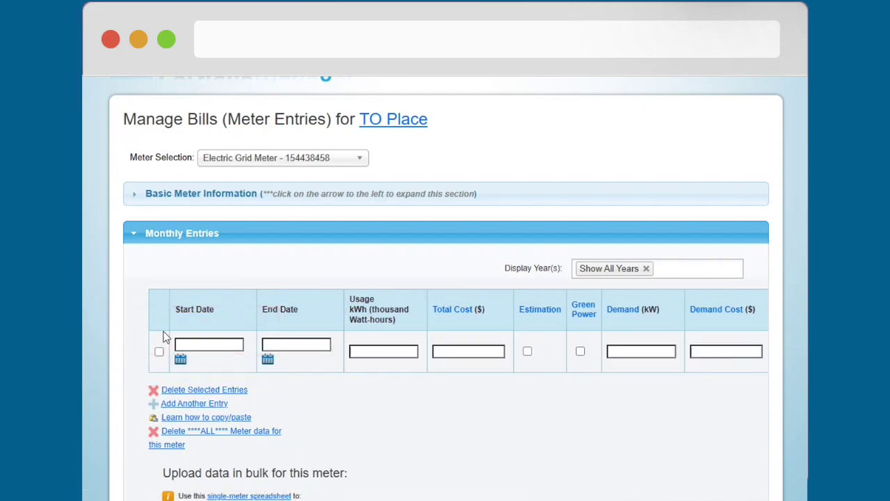
pyautogui.click(180, 360)
pyautogui.click(187, 364)
pyautogui.click(187, 364)
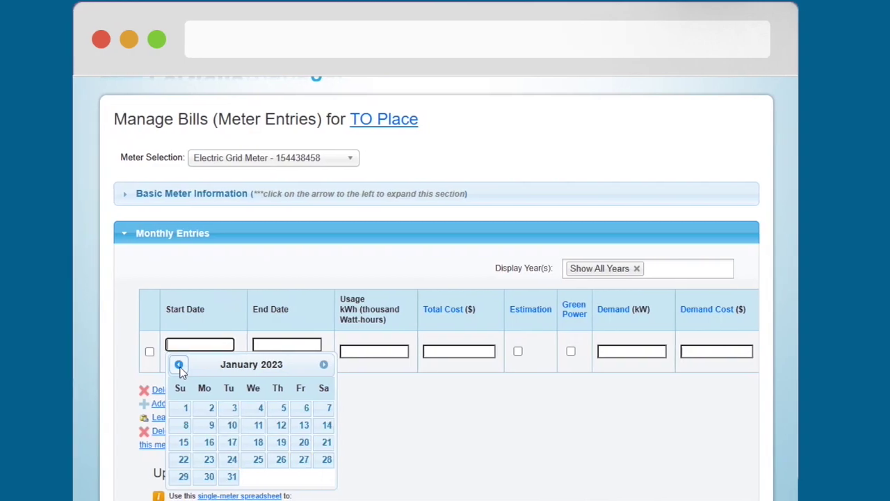
pyautogui.click(188, 364)
pyautogui.click(188, 364)
pyautogui.click(187, 363)
pyautogui.click(188, 364)
pyautogui.click(137, 365)
pyautogui.click(137, 365)
pyautogui.click(138, 365)
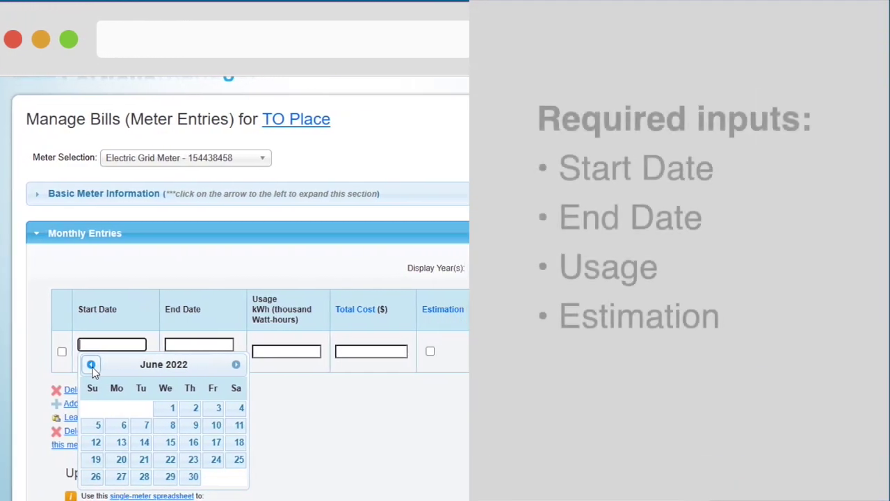
pyautogui.click(138, 366)
pyautogui.click(137, 365)
pyautogui.click(137, 365)
pyautogui.click(138, 365)
pyautogui.click(68, 365)
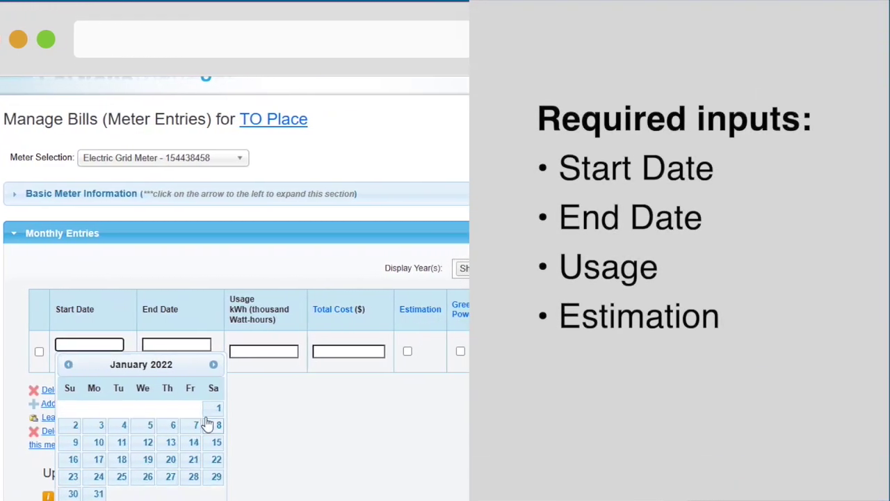
pyautogui.click(212, 409)
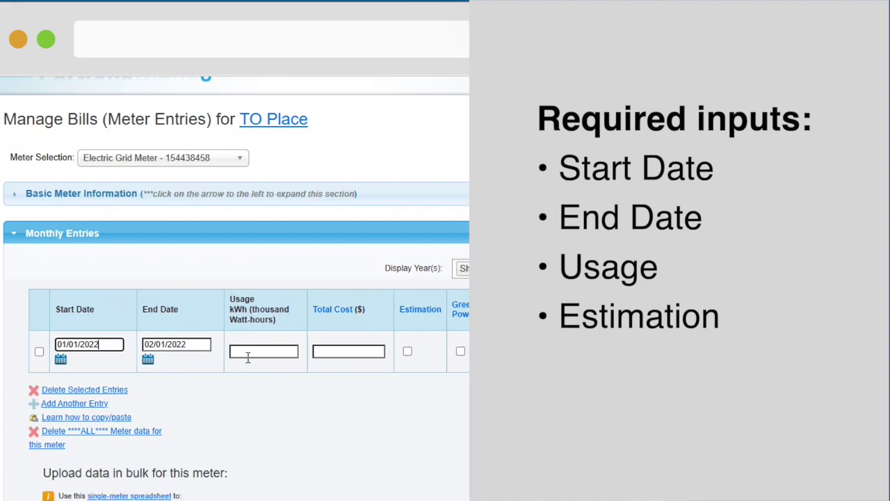
# - Enter 10000 kWh usage for the January entry and mark it as an estimate
pyautogui.click(247, 353)
pyautogui.write('10000')
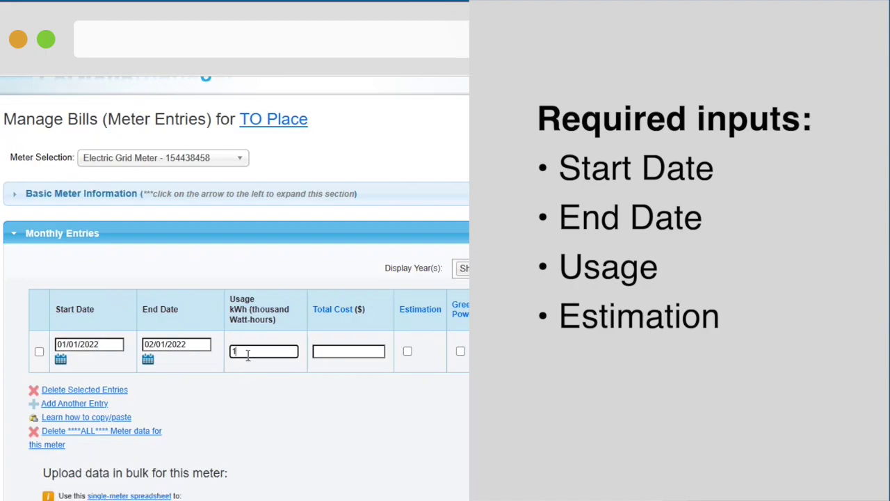
pyautogui.click(407, 351)
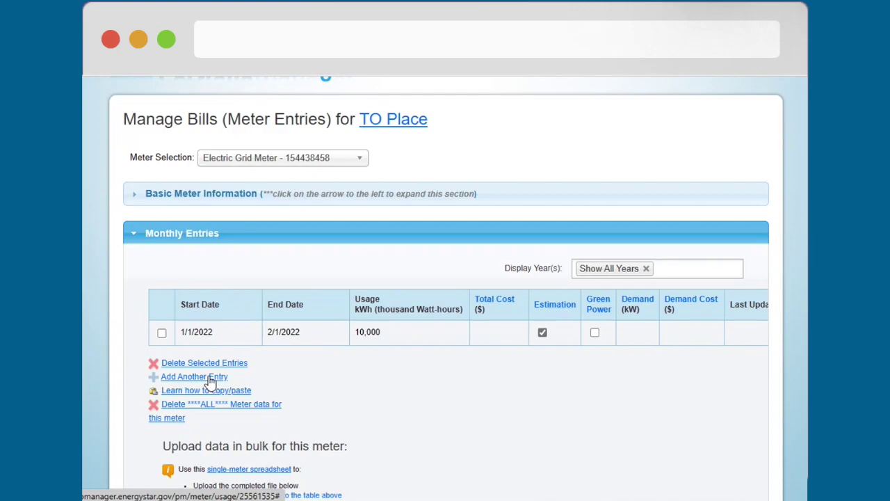
# - Add another entry, keeping the 2/1/2022–3/1/2022 dates, with 90,000 kWh usage
pyautogui.click(210, 379)
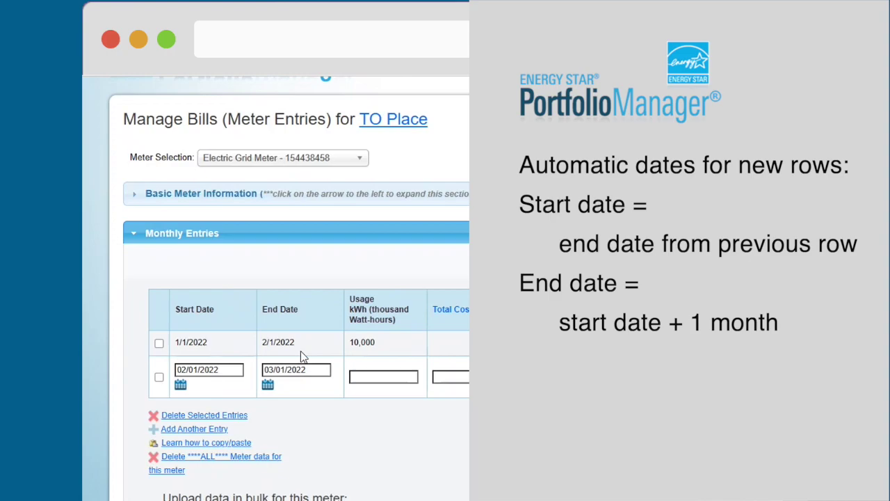
pyautogui.click(373, 377)
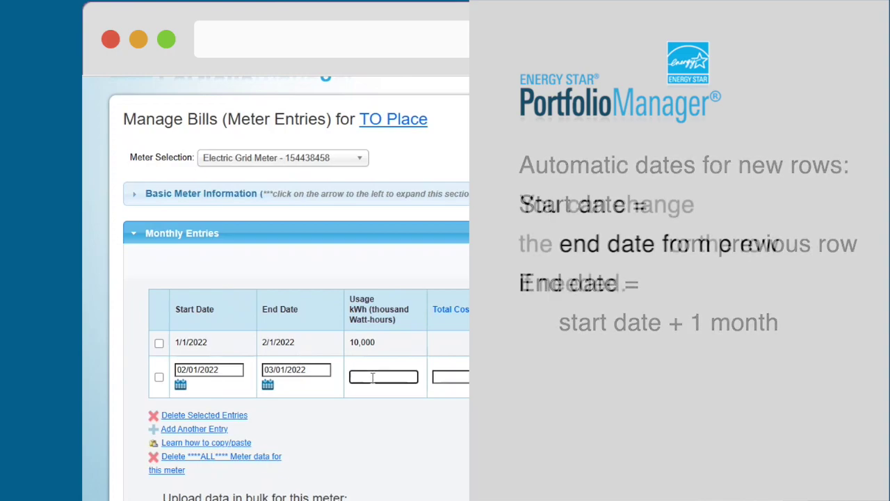
pyautogui.write('900000')
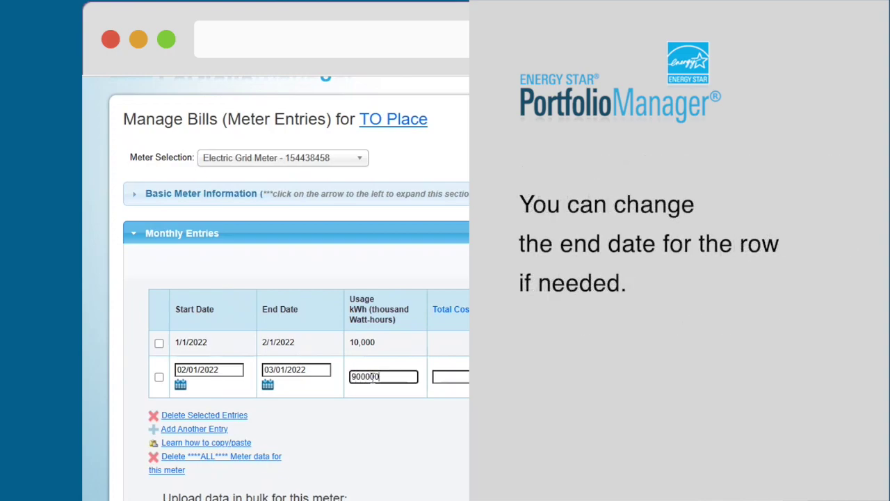
pyautogui.press('Tab')
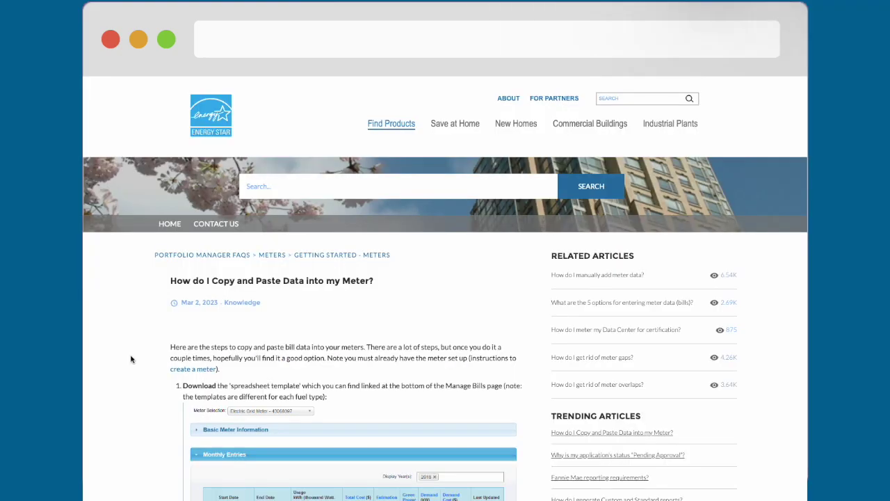
# - Scroll through the 'How do I Copy and Paste Data into my Meter?' instructions
pyautogui.scroll(-3, 131, 359)
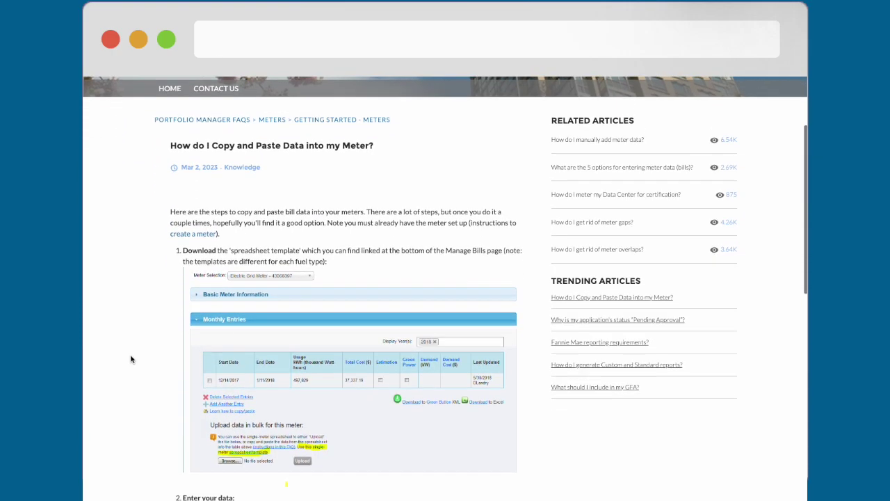
pyautogui.scroll(-3, 131, 358)
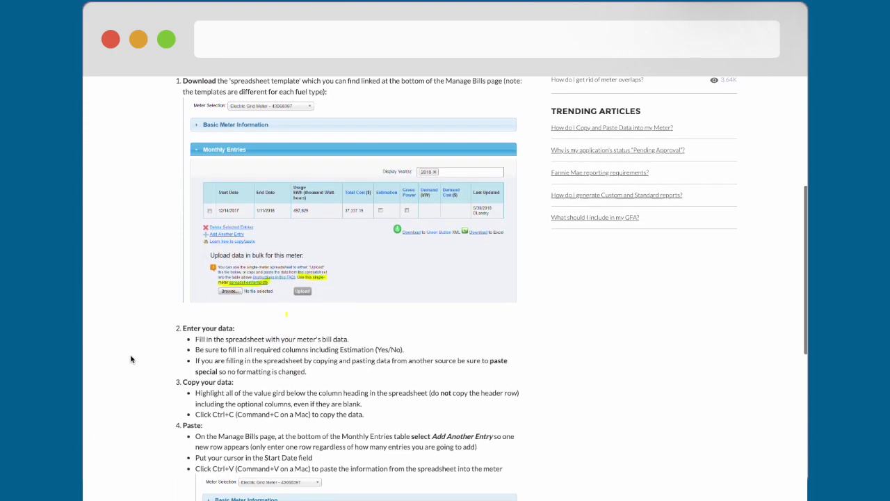
pyautogui.scroll(-3, 130, 359)
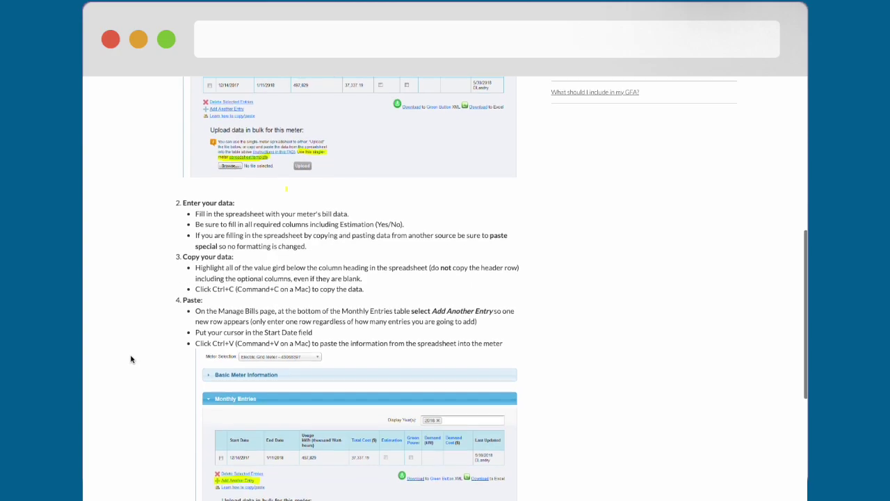
pyautogui.scroll(-3, 131, 359)
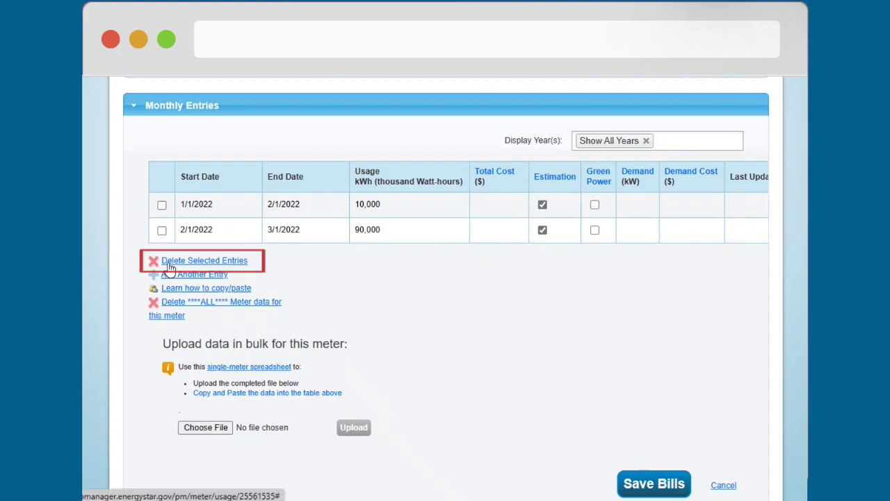
# - Select the 2/1/2022 entry, delete it, and confirm with Continue
pyautogui.click(161, 230)
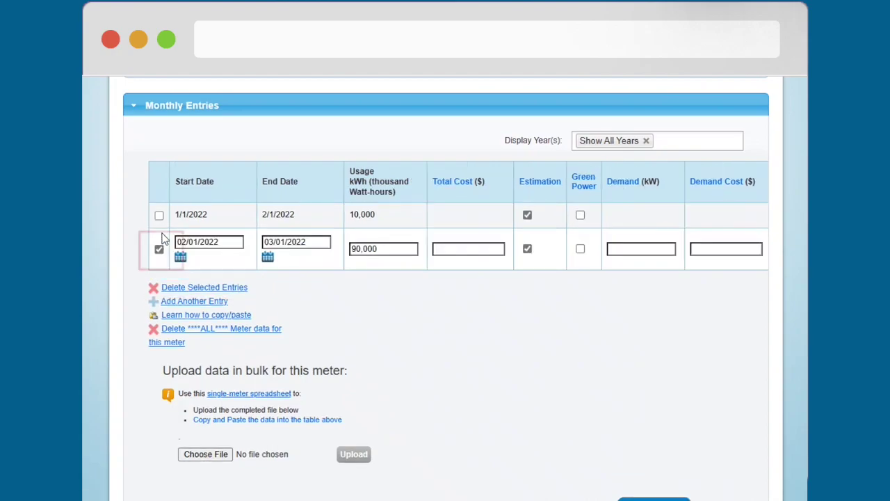
pyautogui.click(178, 289)
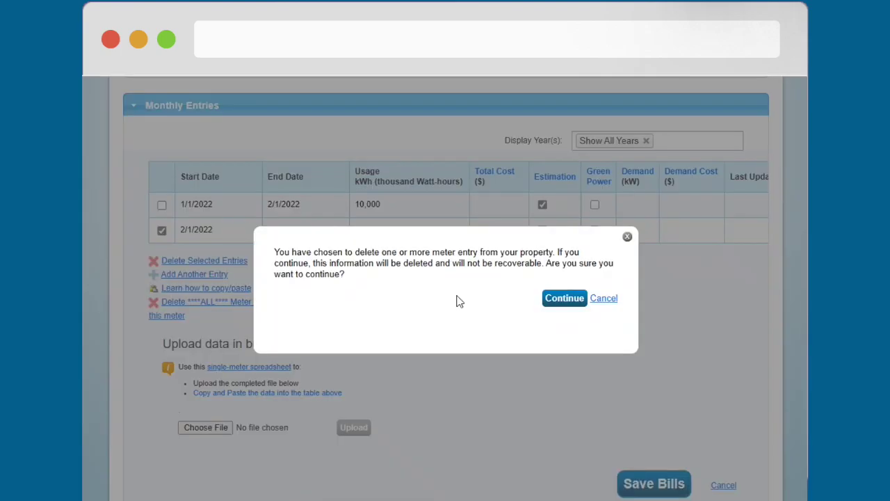
pyautogui.click(563, 304)
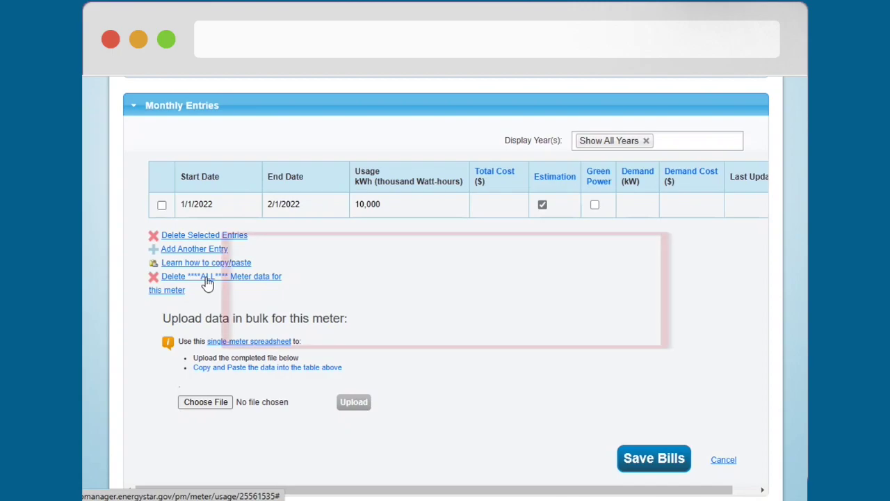
# - Delete all meter data for the Electric Grid Meter
pyautogui.click(206, 277)
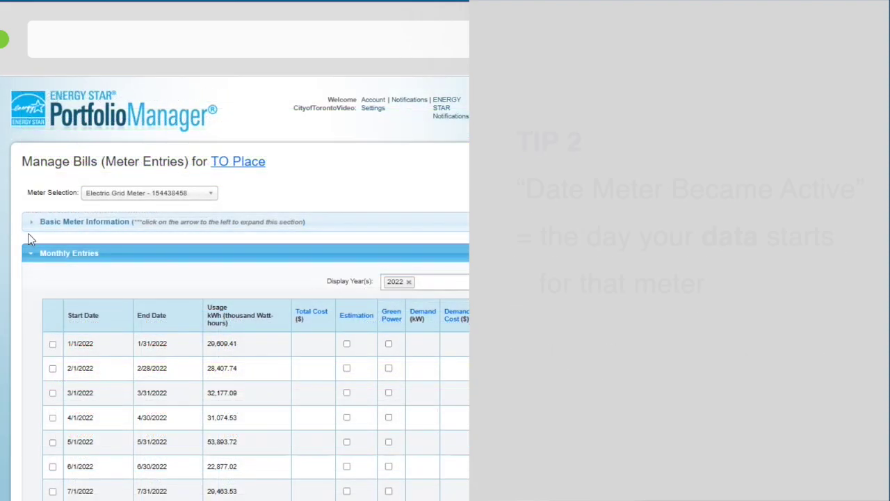
# - Expand Basic Meter Information and scroll down to check the 01/01/2022 active date
pyautogui.click(31, 223)
pyautogui.scroll(-5, 263, 362)
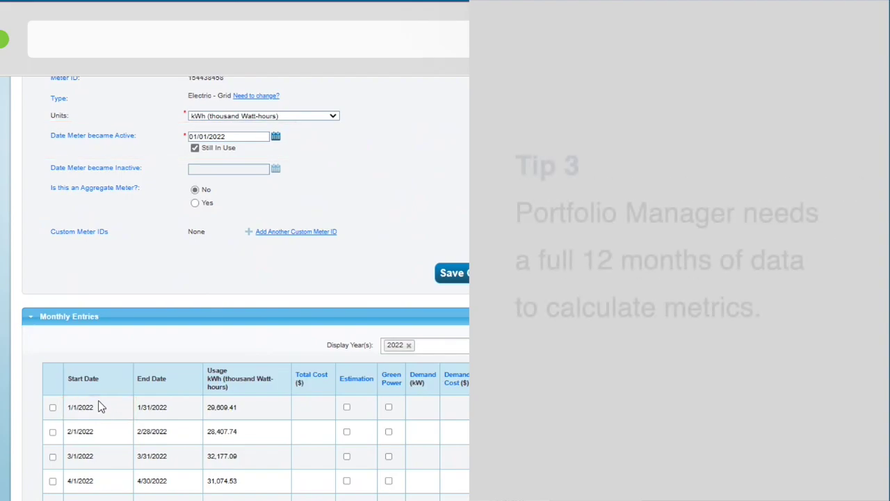
pyautogui.scroll(-4, 105, 400)
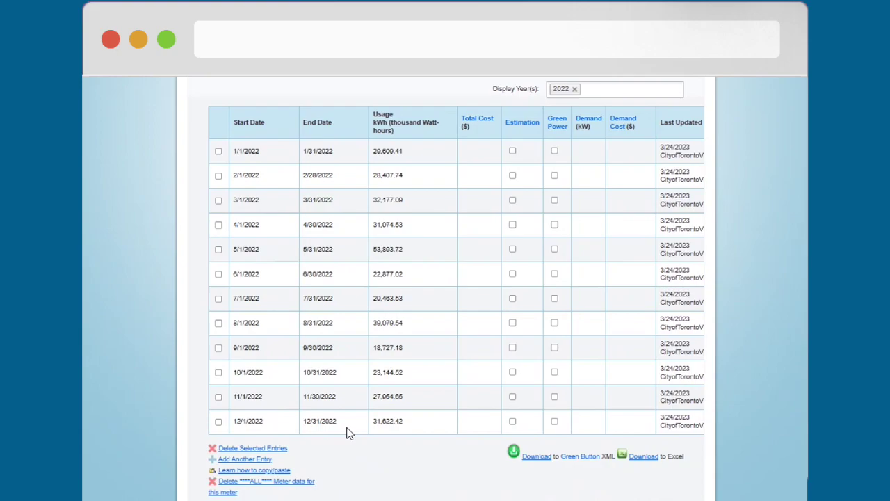
# - Save the twelve 2022 Electric Grid Meter bills, January 29,609.41 kWh through December 31,622.42 kWh
pyautogui.scroll(-3, 352, 431)
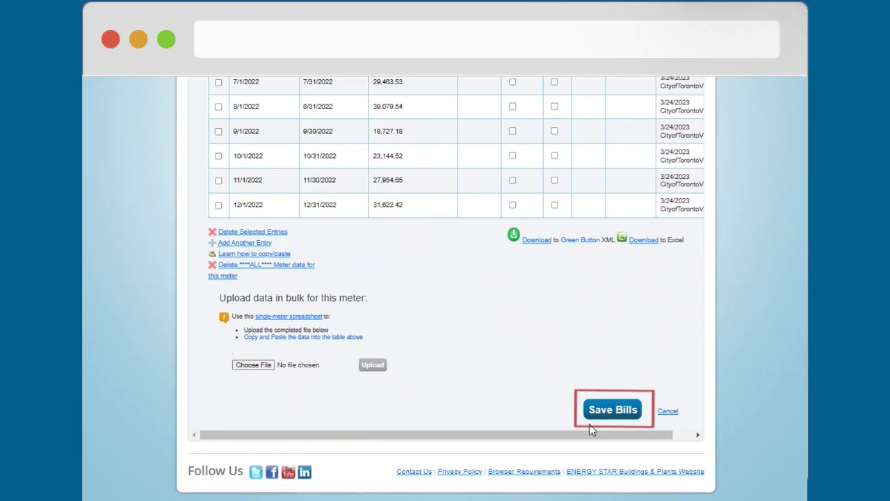
pyautogui.click(627, 414)
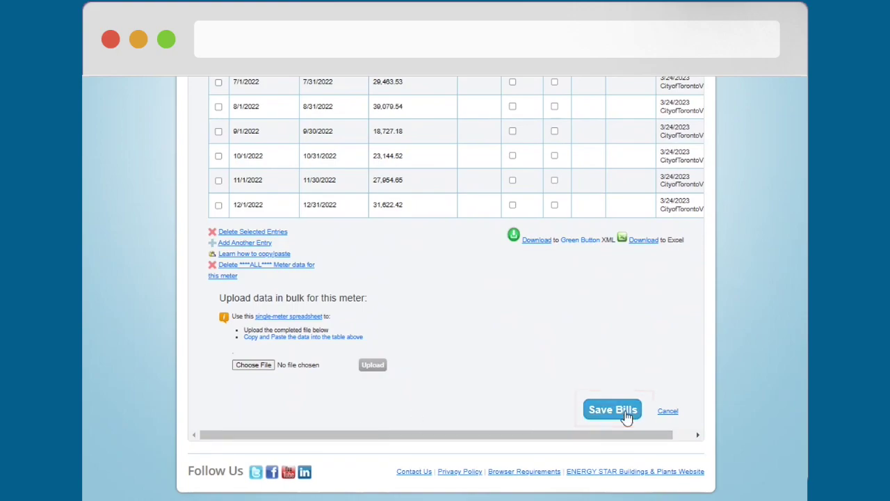